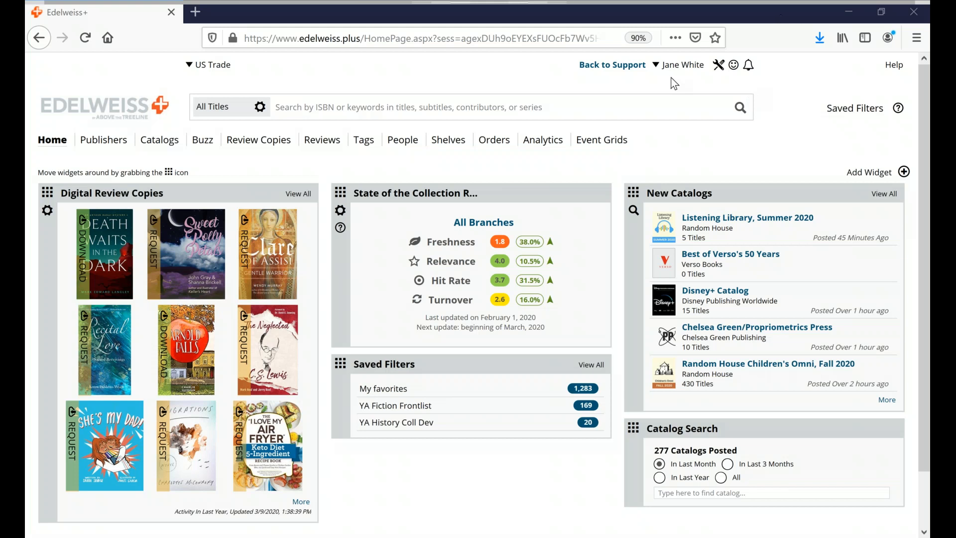
Step: View the account profile's basic information and assigned privileges, and close the profile
click(687, 68)
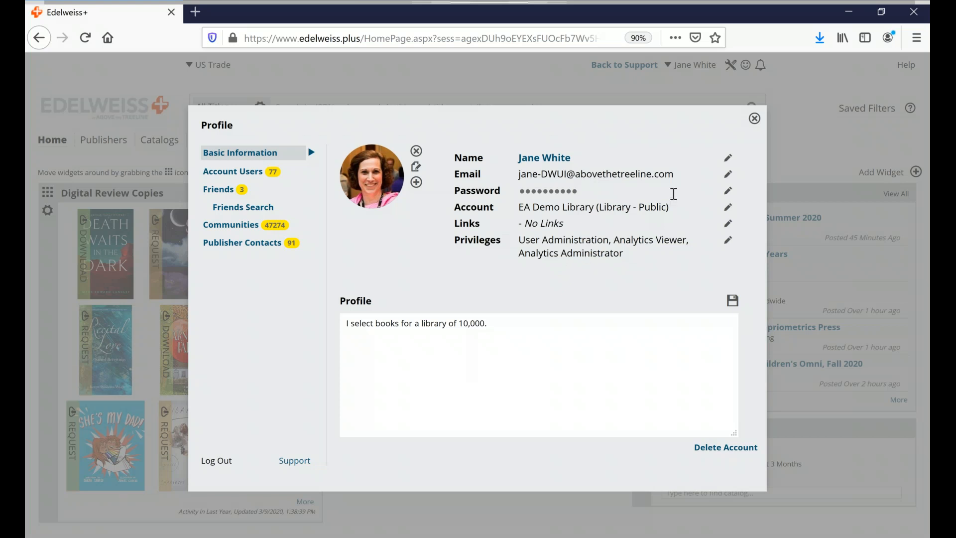
click(754, 119)
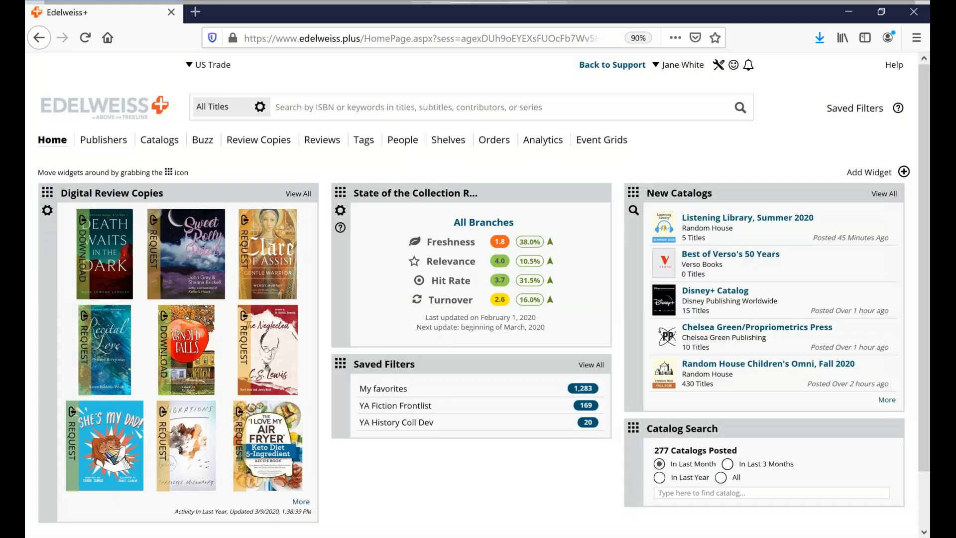
Step: Map the Biographies (b) collection code to a super category named Biographies in the Analytics Super Categories preferences, and look through the remaining code mappings
click(719, 67)
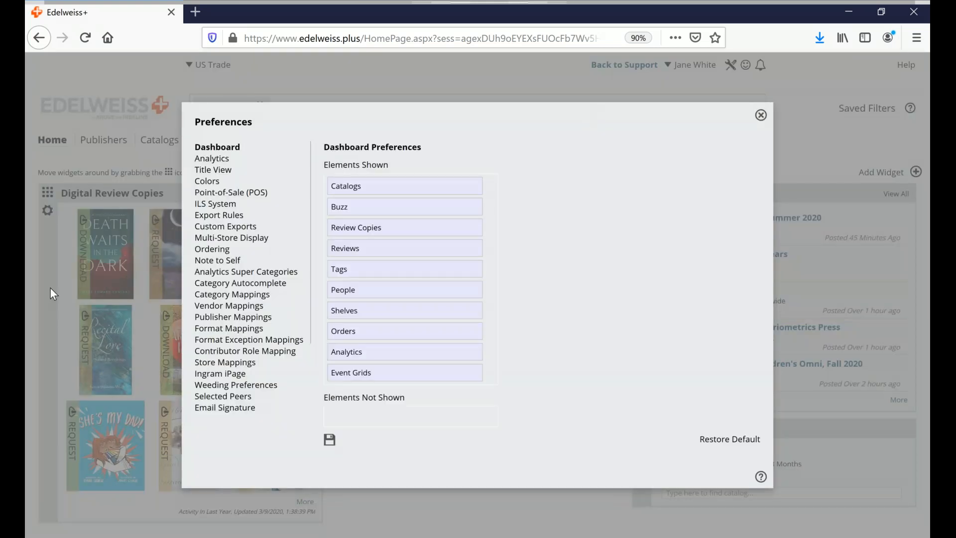
click(229, 273)
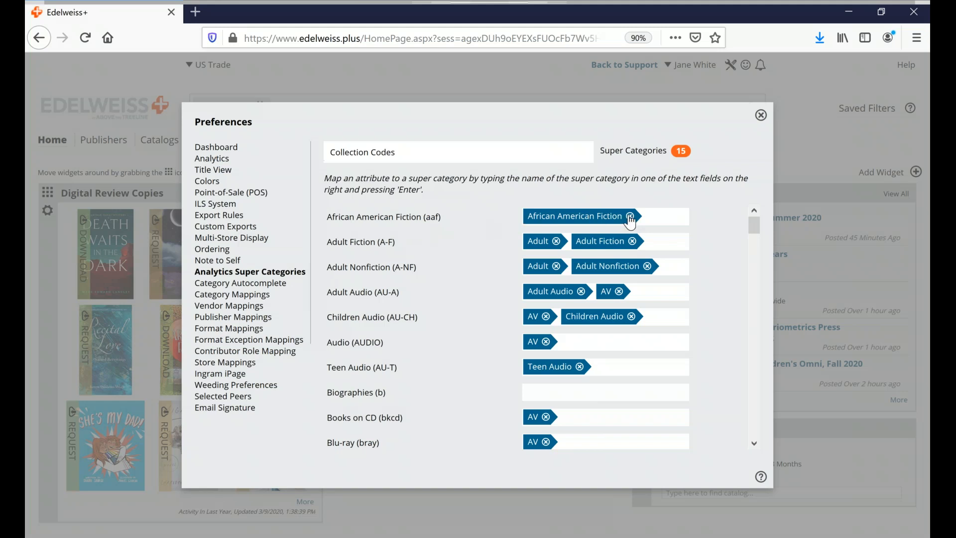
click(546, 396)
text(Biographies)
key(Return)
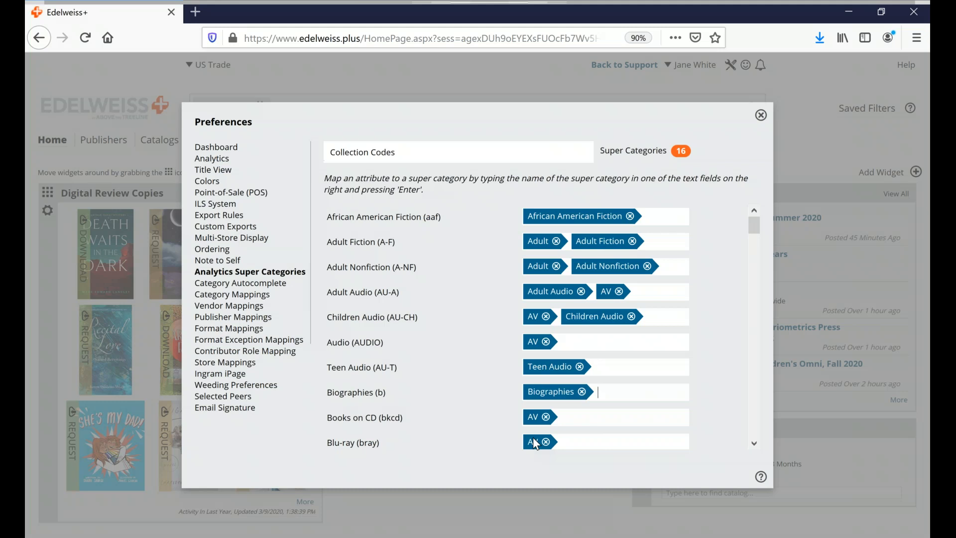
scroll(627, 330, down, 10)
scroll(625, 330, down, 3)
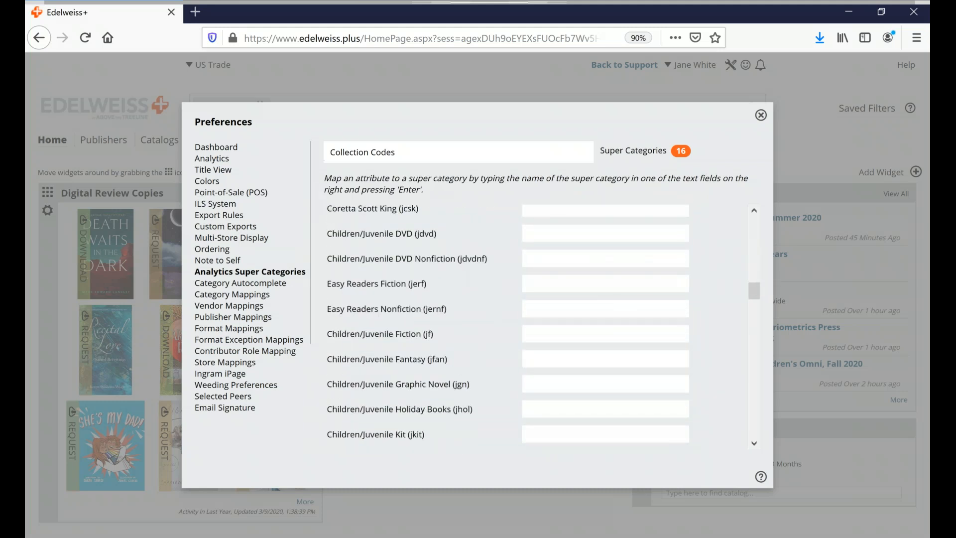
scroll(543, 326, up, 5)
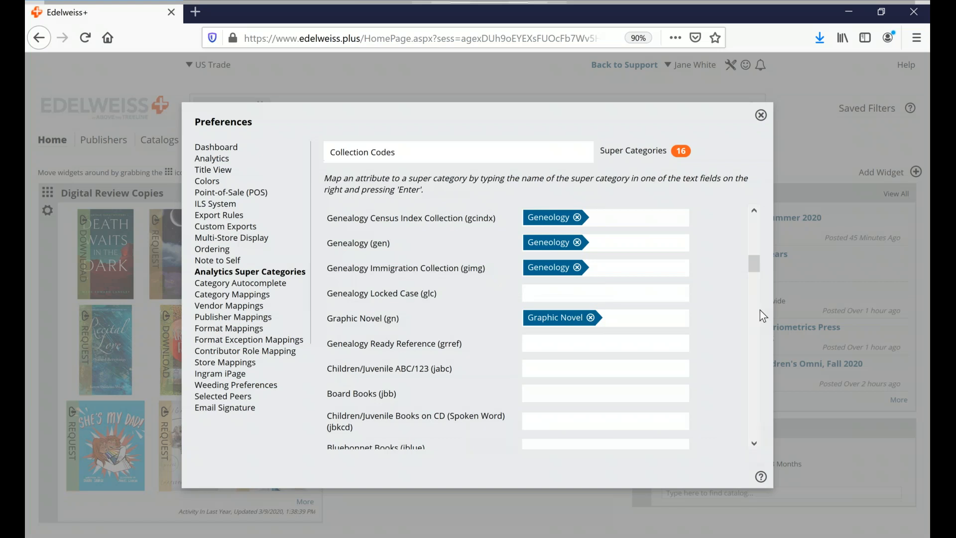
click(761, 116)
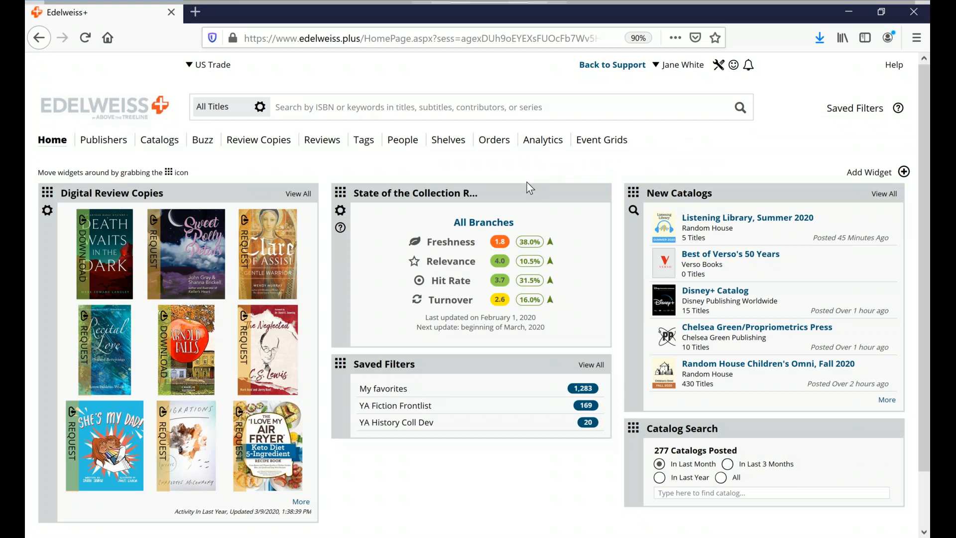
Step: Open the State of the Collection report for All Branches and generate it by Your Codes
click(485, 228)
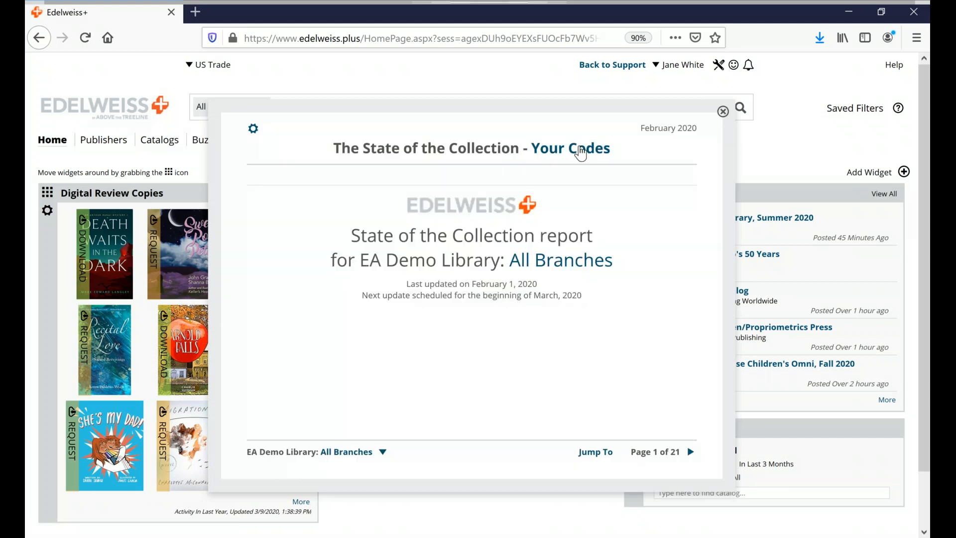
click(581, 153)
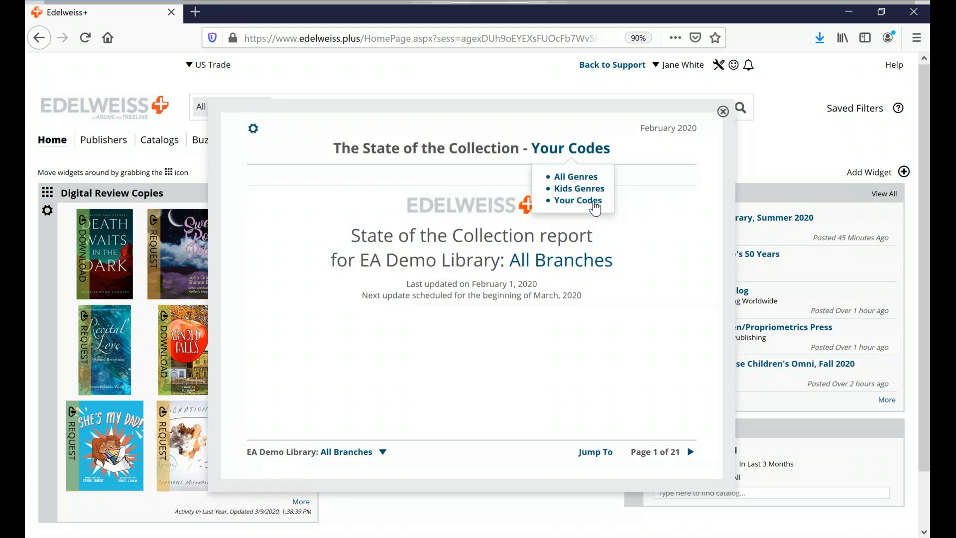
click(576, 200)
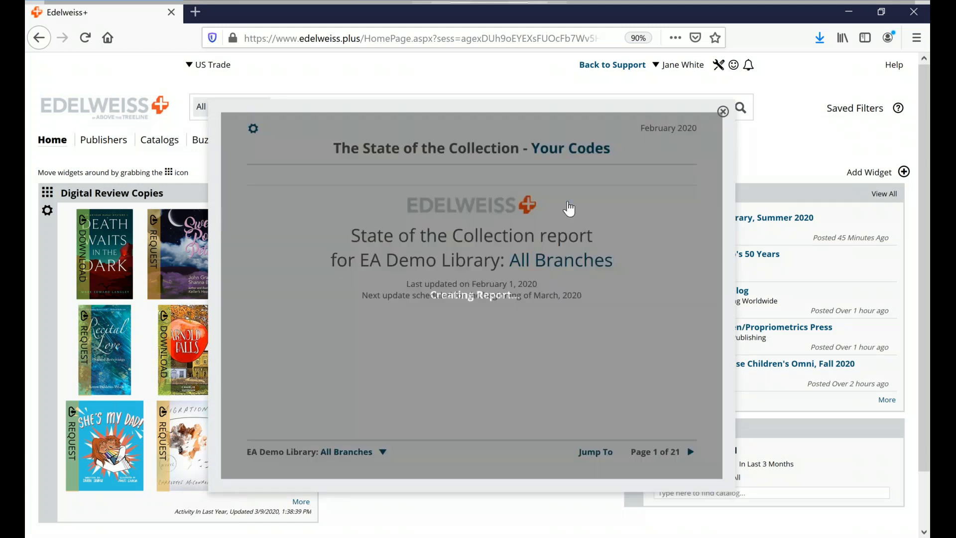
Step: Review the report's Adult, Adult Audio, Adult Fiction and Adult Nonfiction pages, and close the report
click(692, 453)
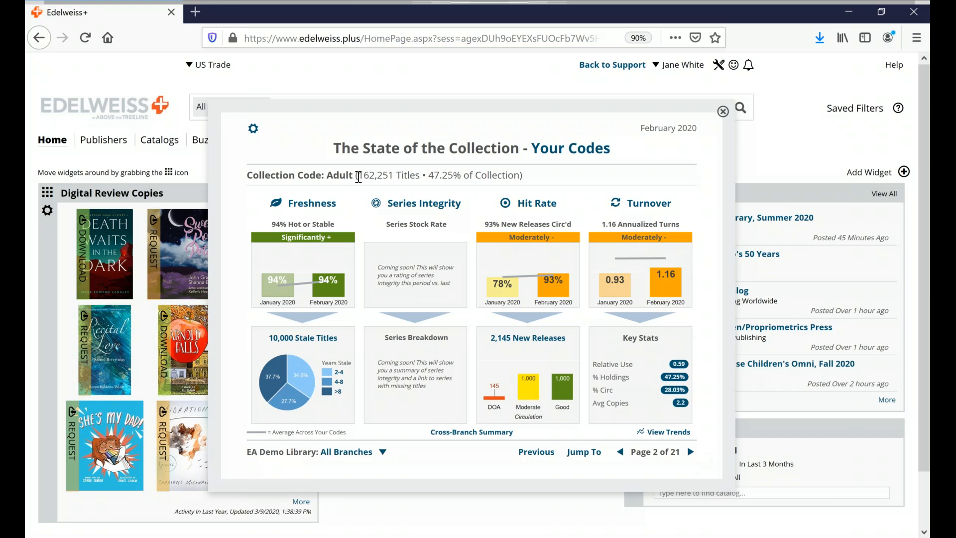
drag(358, 177, 528, 180)
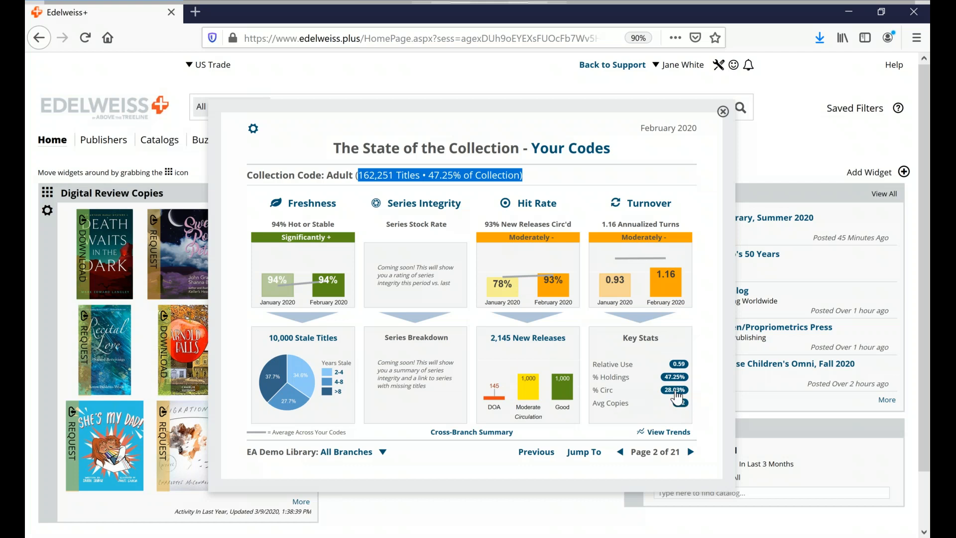
click(690, 454)
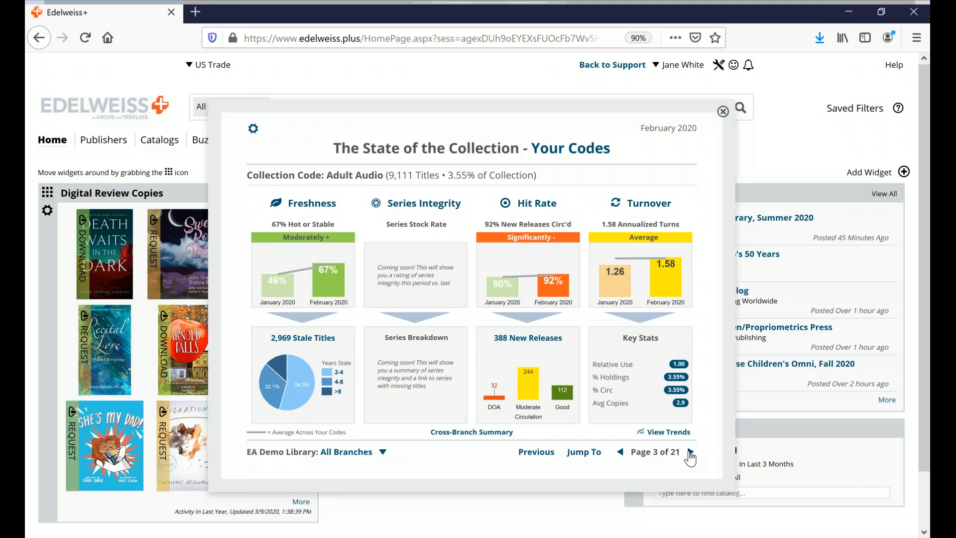
click(690, 453)
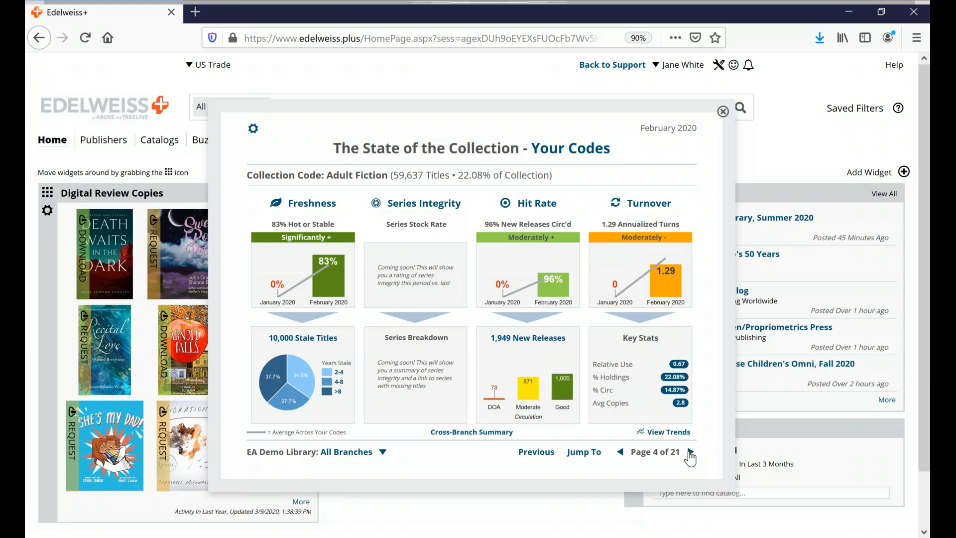
click(690, 454)
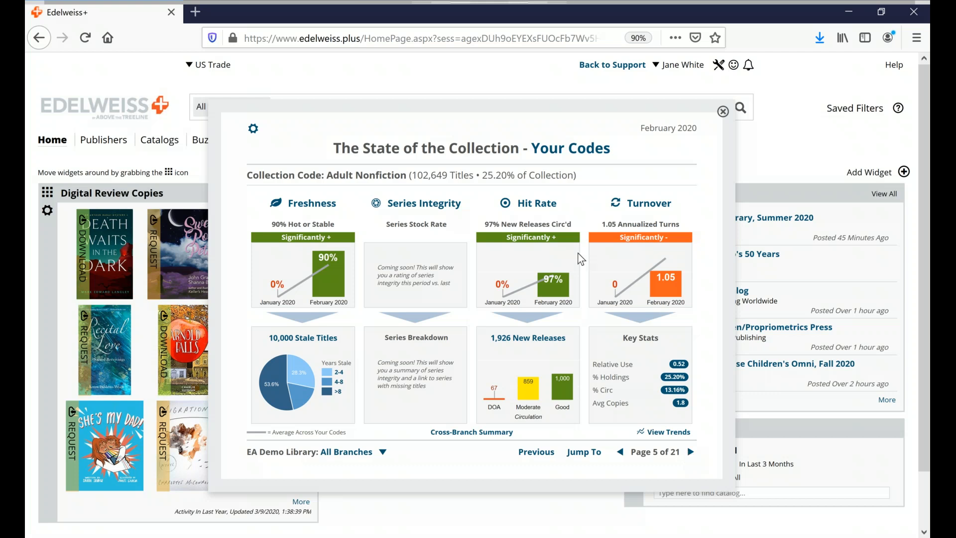
click(724, 111)
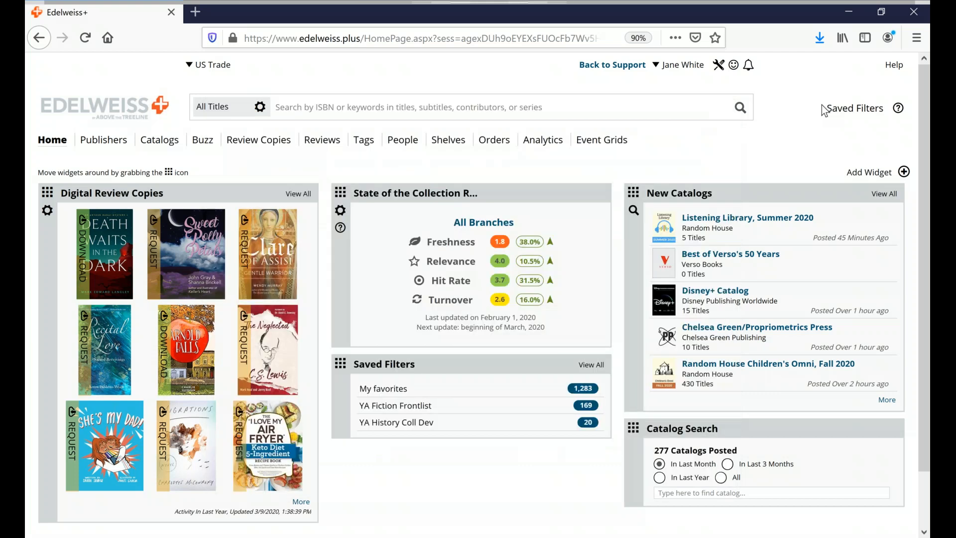
Step: Start a new saved filter and show the Collection Codes attribute
click(852, 110)
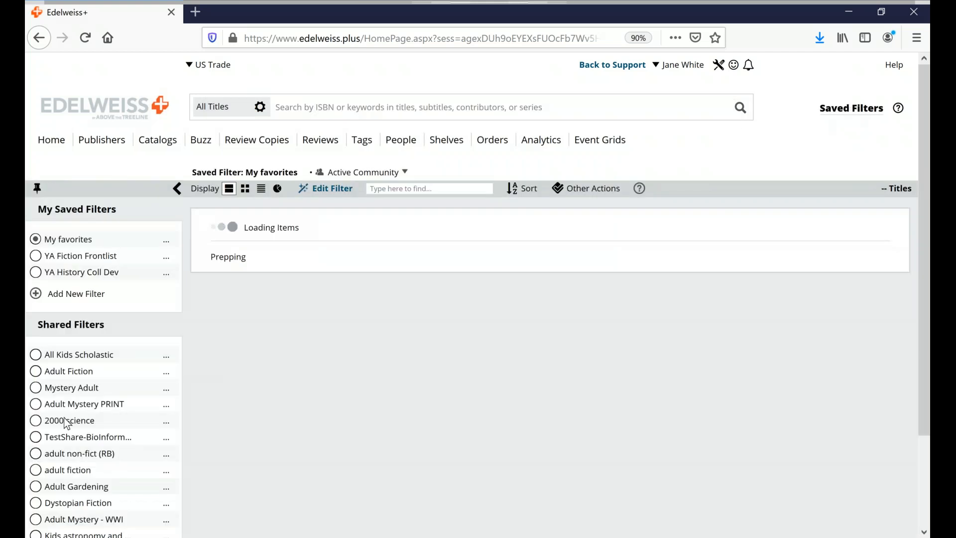
scroll(179, 378, down, 3)
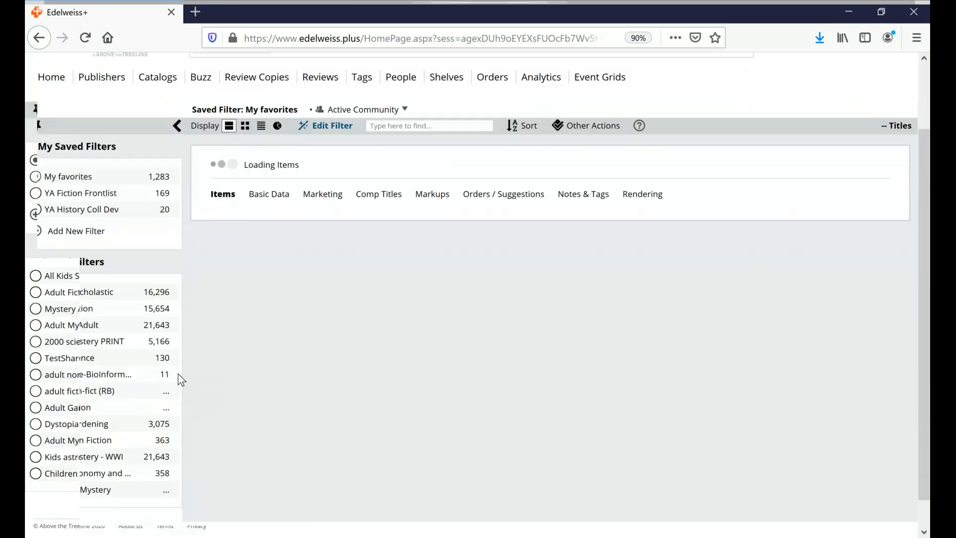
click(74, 221)
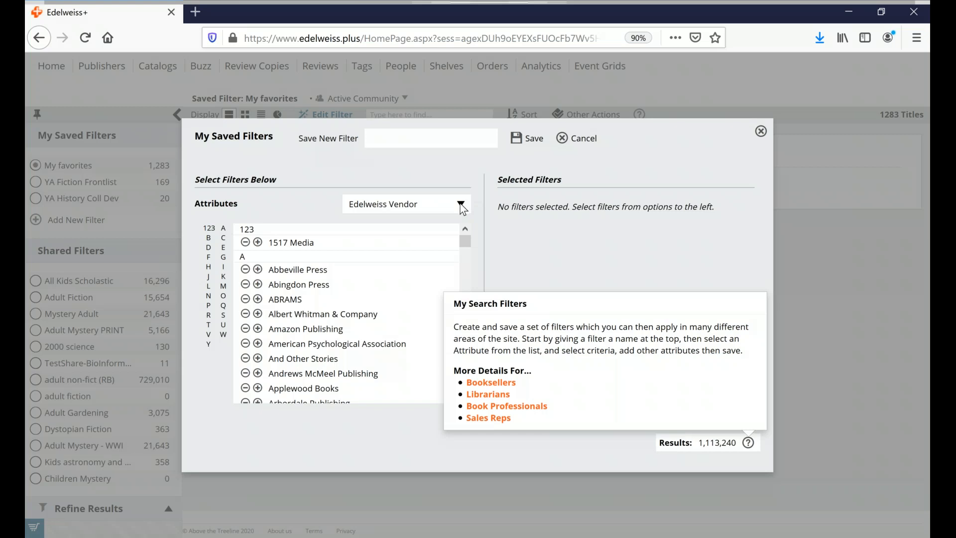
click(460, 204)
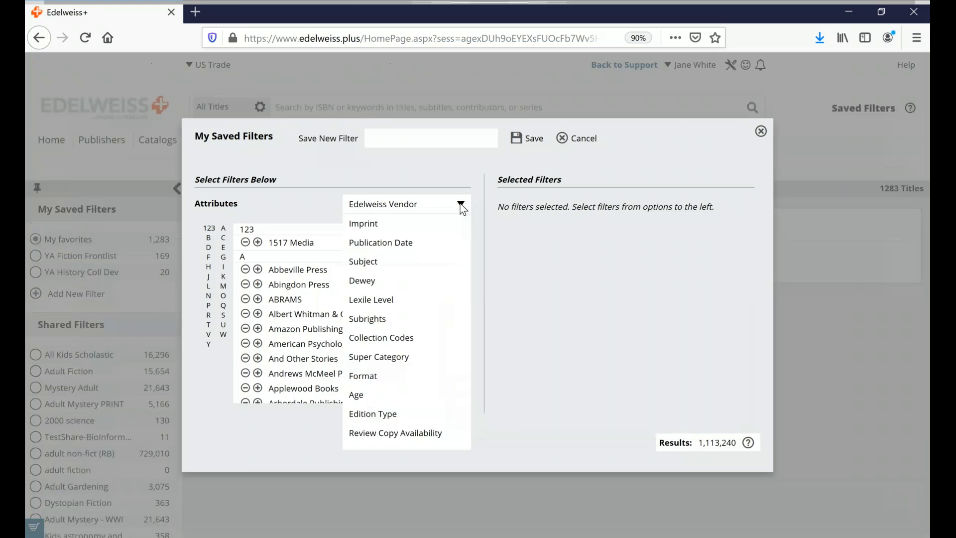
click(388, 338)
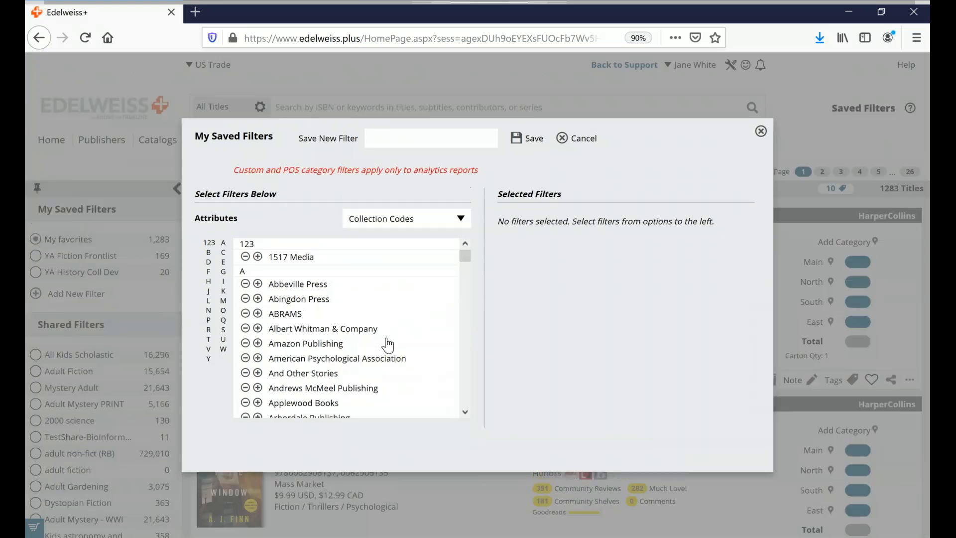
Step: Examine the collection code hierarchy under Audio, Print, Adult Print and Adult Fiction, and cancel the new filter
click(237, 258)
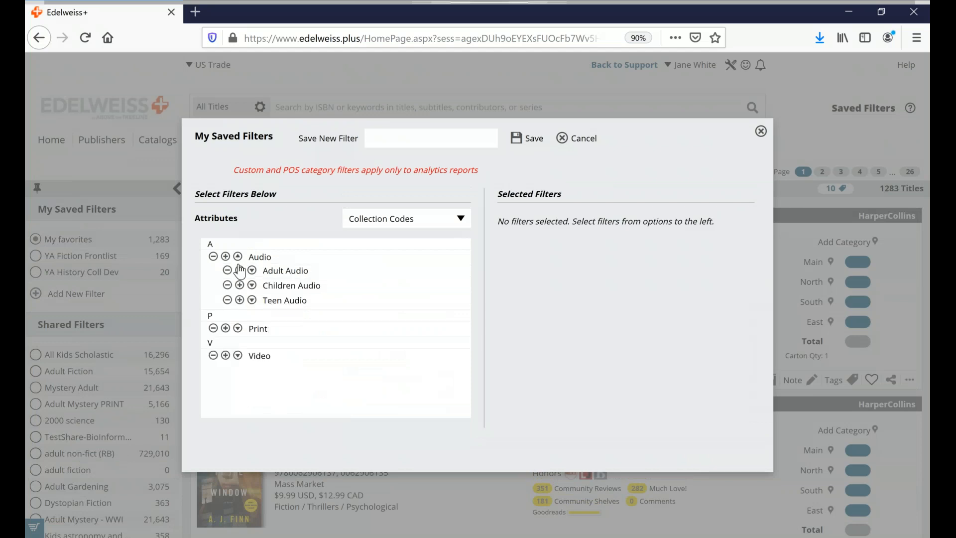
click(239, 329)
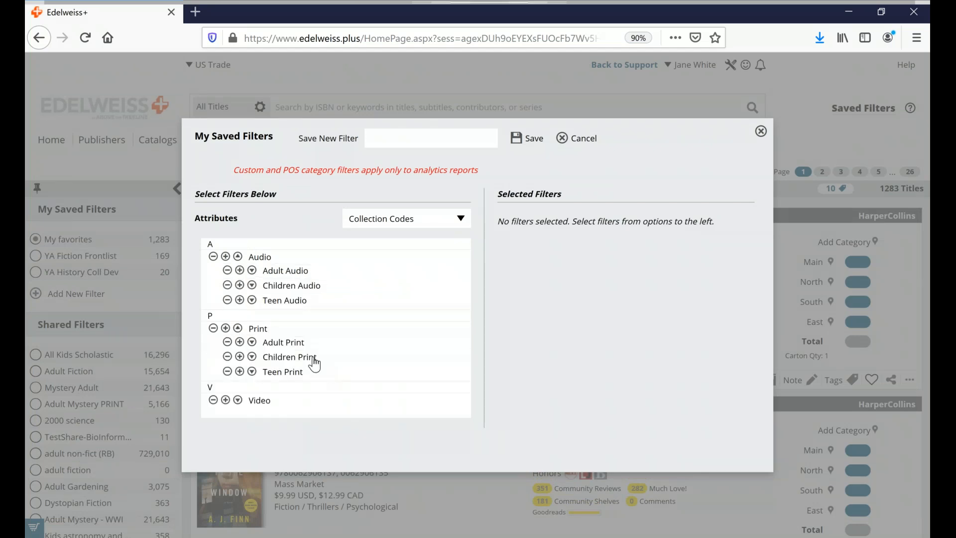
click(252, 342)
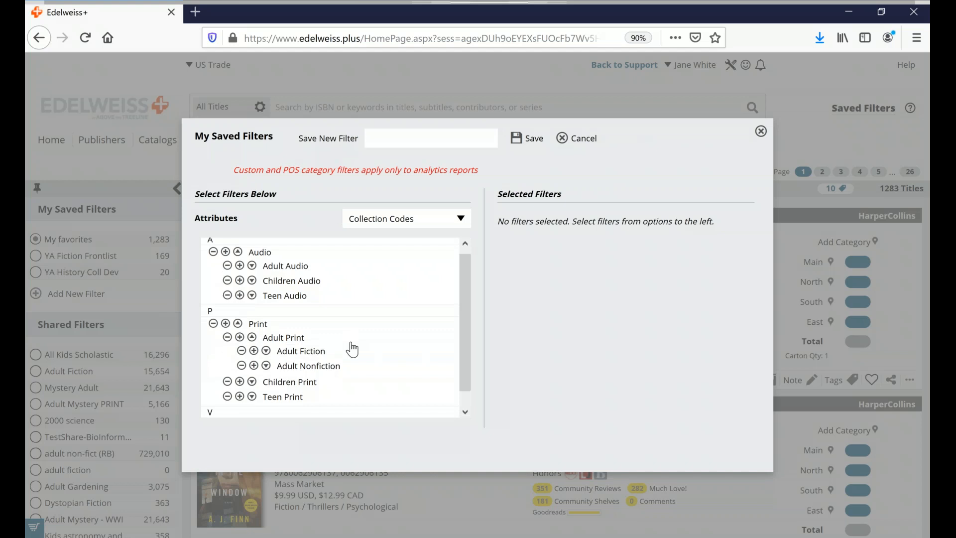
scroll(323, 355, down, 1)
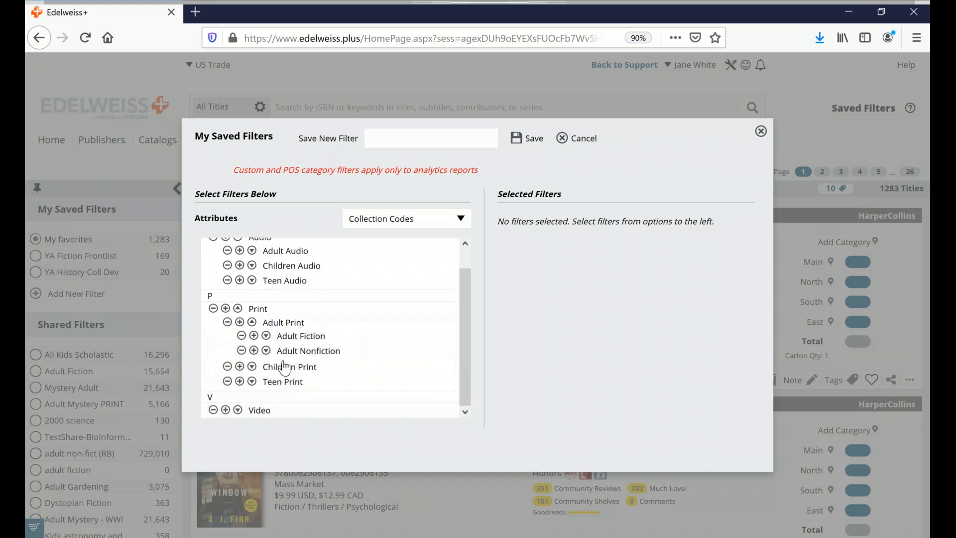
click(266, 336)
scroll(373, 371, down, 1)
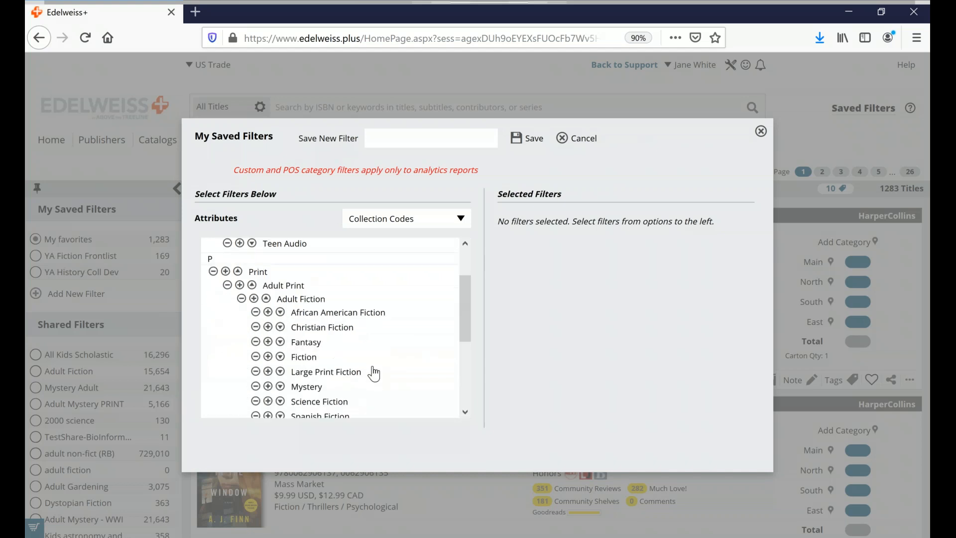
scroll(374, 372, down, 3)
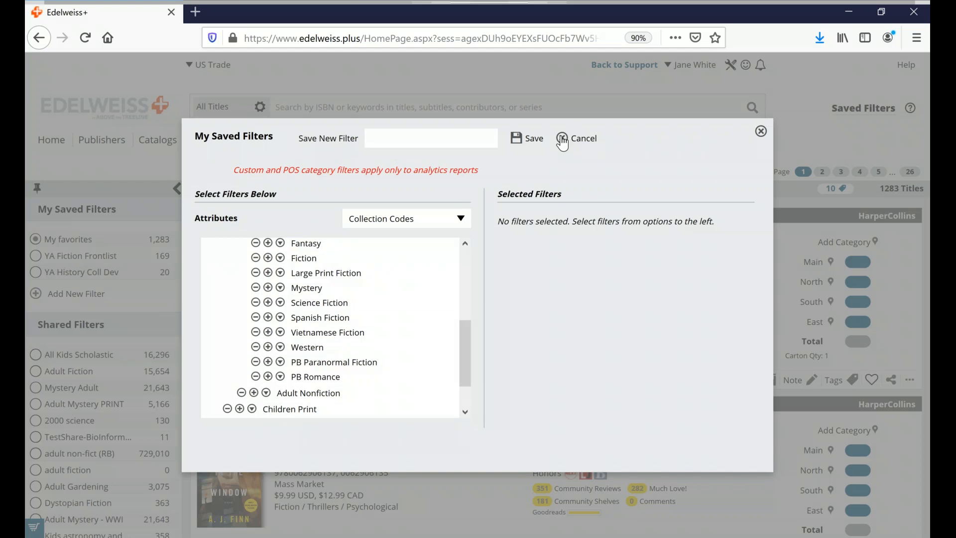
click(562, 141)
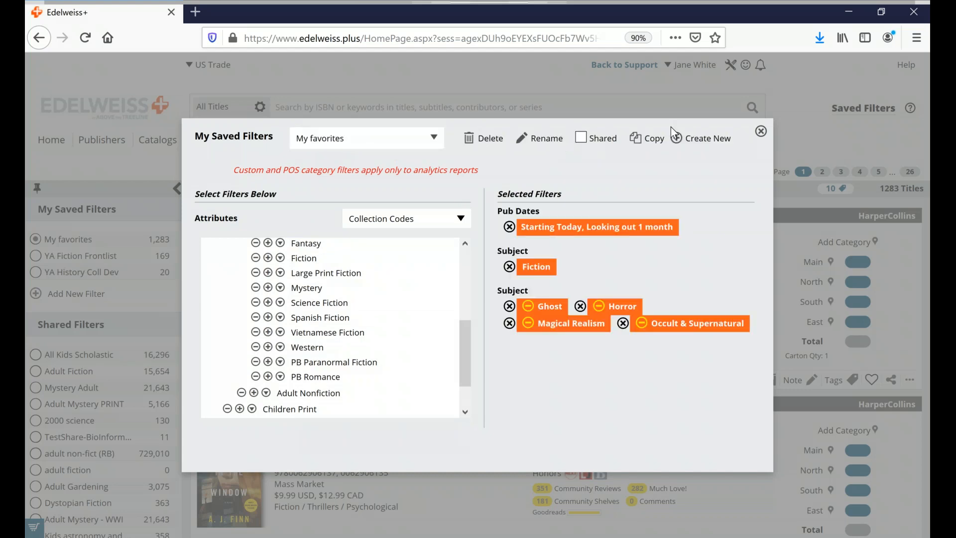
click(761, 133)
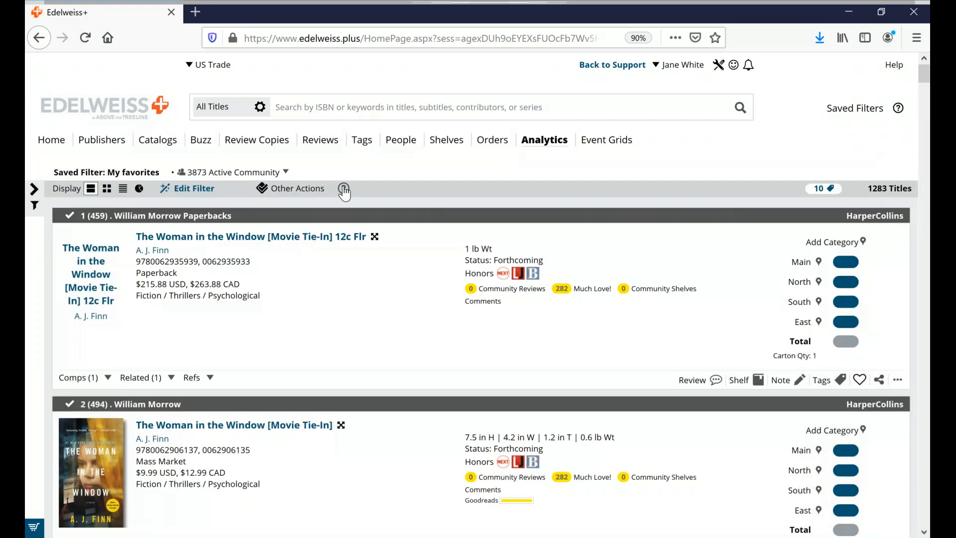
Step: Open the Analytics dashboard and examine its widgets for collection, category and location performance, weeding and historical overview
click(344, 190)
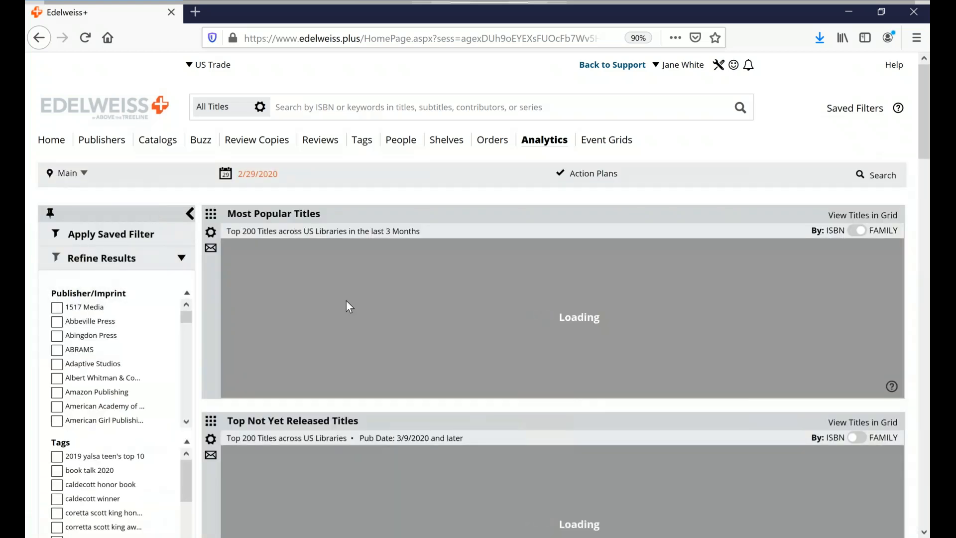
scroll(346, 301, down, 8)
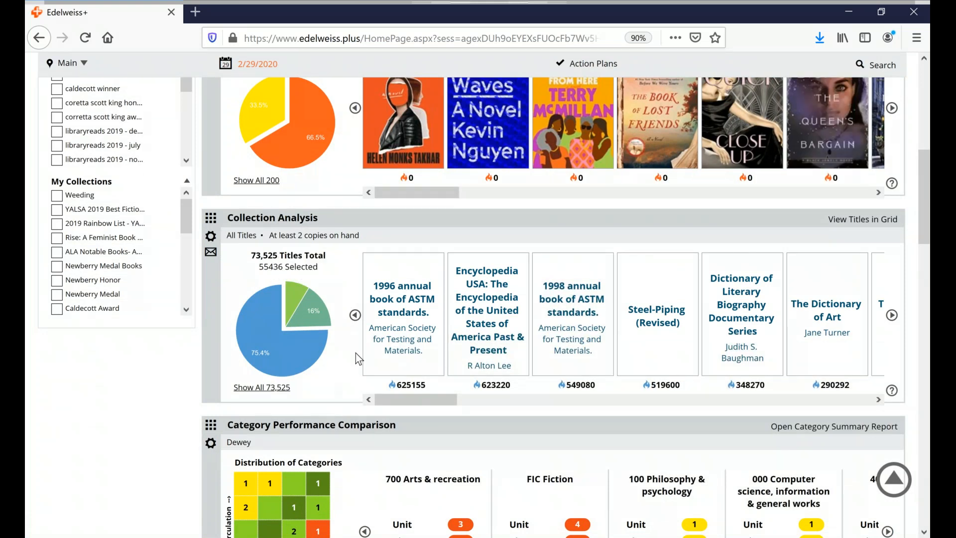
scroll(334, 386, down, 5)
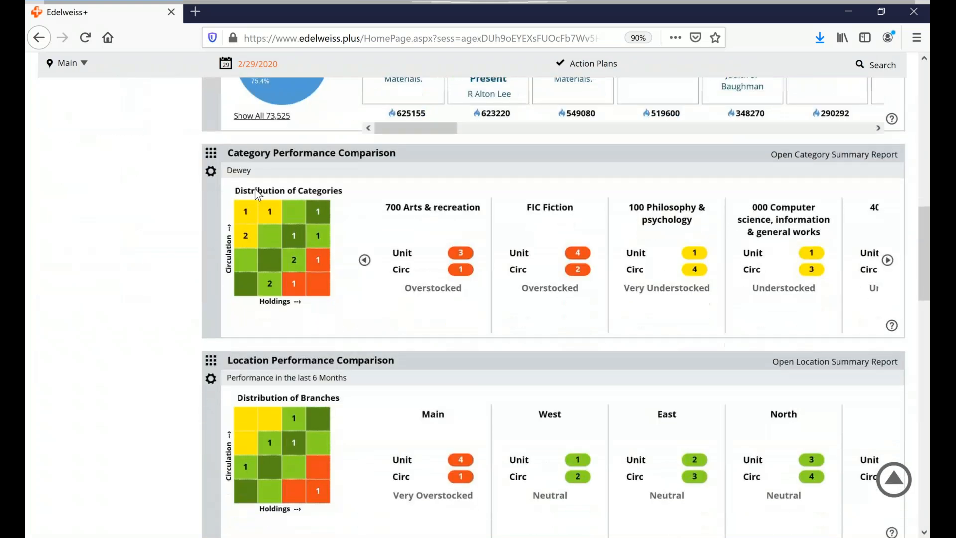
scroll(378, 371, down, 3)
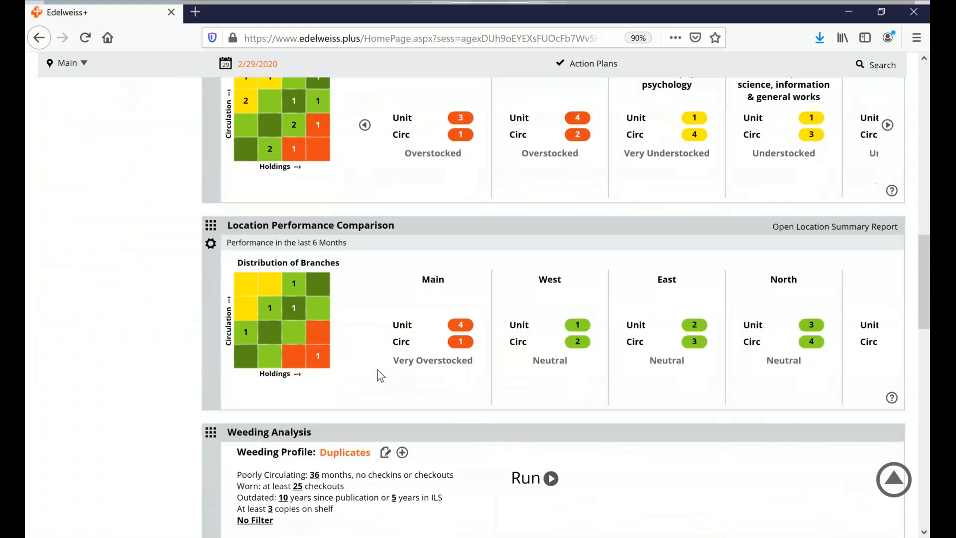
scroll(525, 298, down, 5)
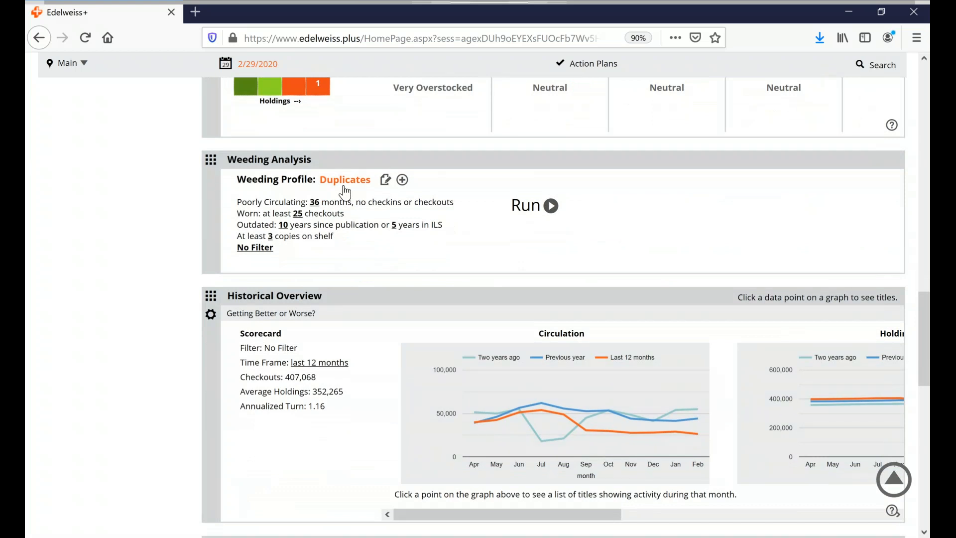
scroll(345, 191, down, 3)
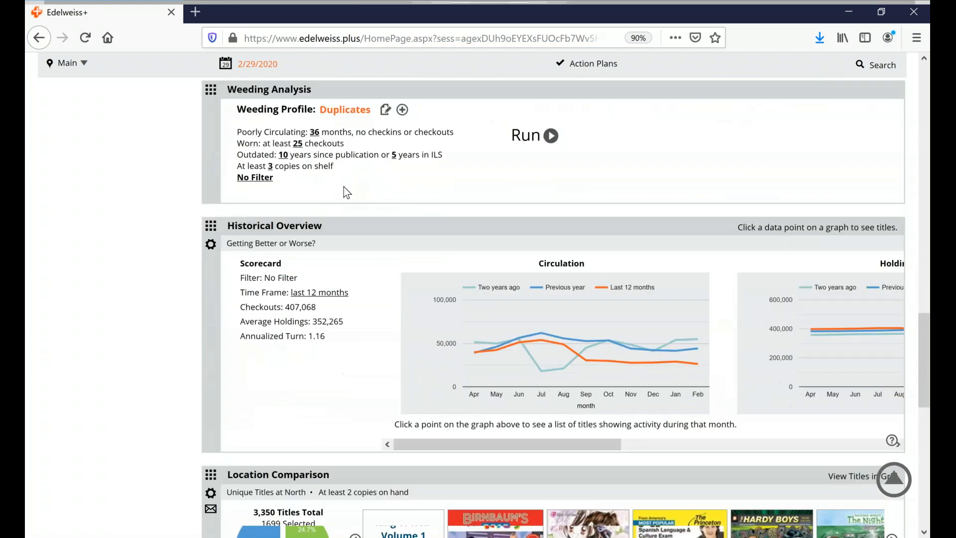
scroll(343, 186, up, 10)
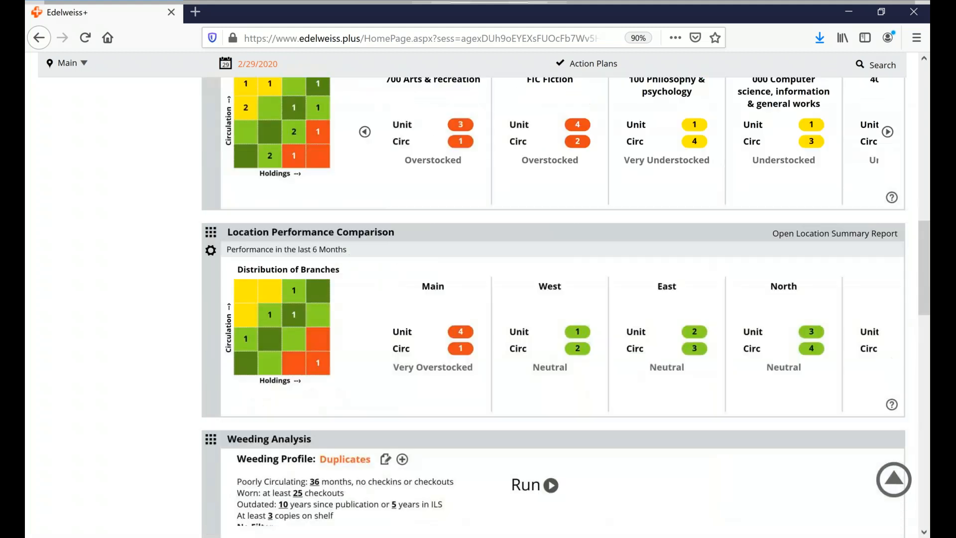